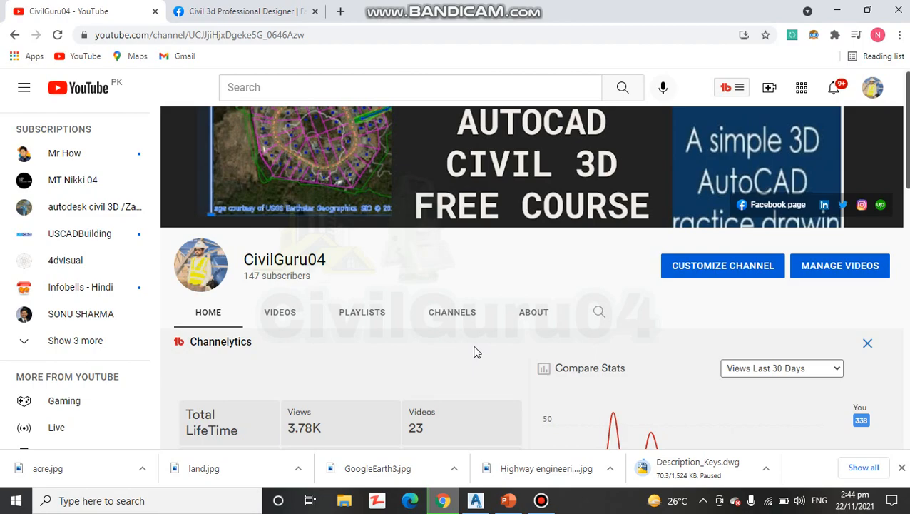
- Look through the Civil 3d Professional Designer Facebook page down to the post offering the Description Keys practice drawing
{"action": "left_click", "coordinate": [225, 10]}
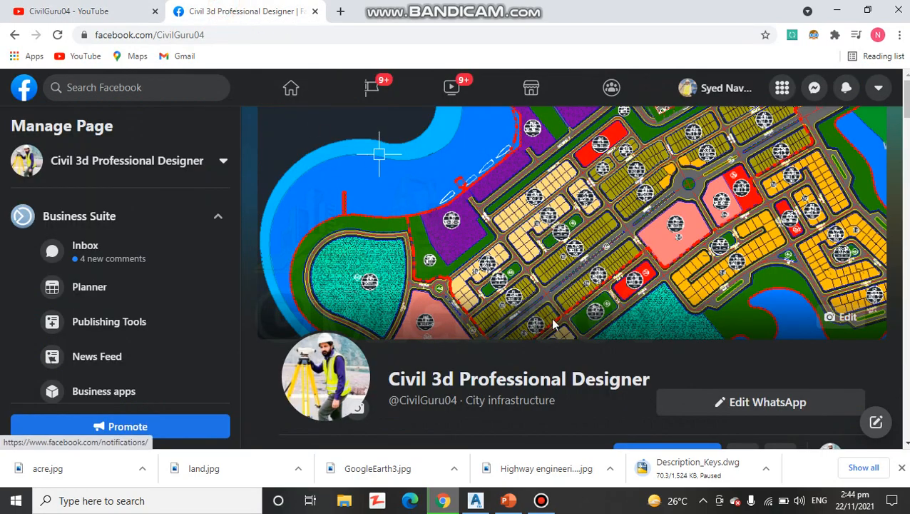
{"action": "scroll", "coordinate": [549, 317], "scroll_direction": "down", "scroll_amount": 3}
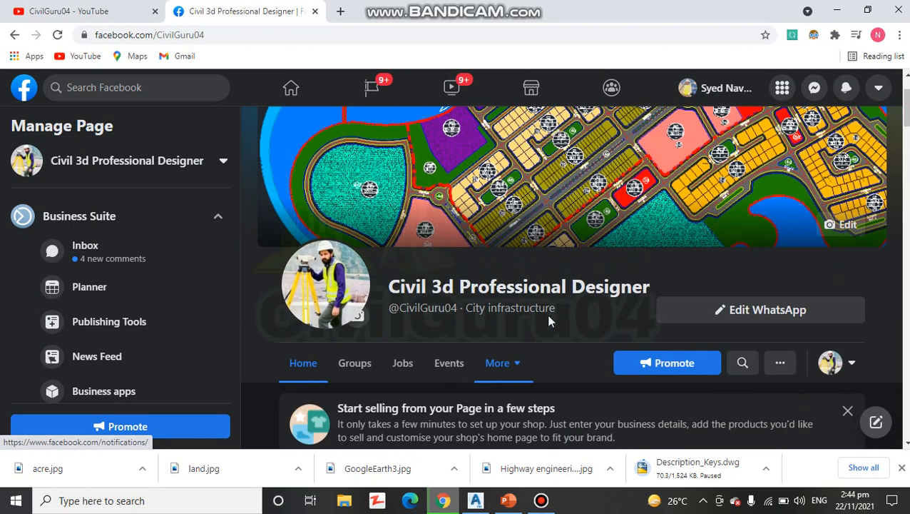
{"action": "scroll", "coordinate": [525, 318], "scroll_direction": "down", "scroll_amount": 3}
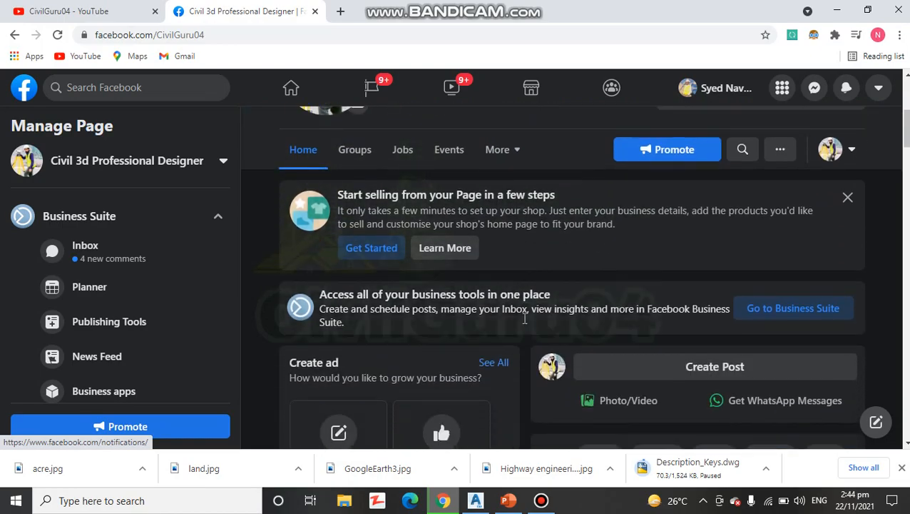
{"action": "scroll", "coordinate": [524, 321], "scroll_direction": "down", "scroll_amount": 8}
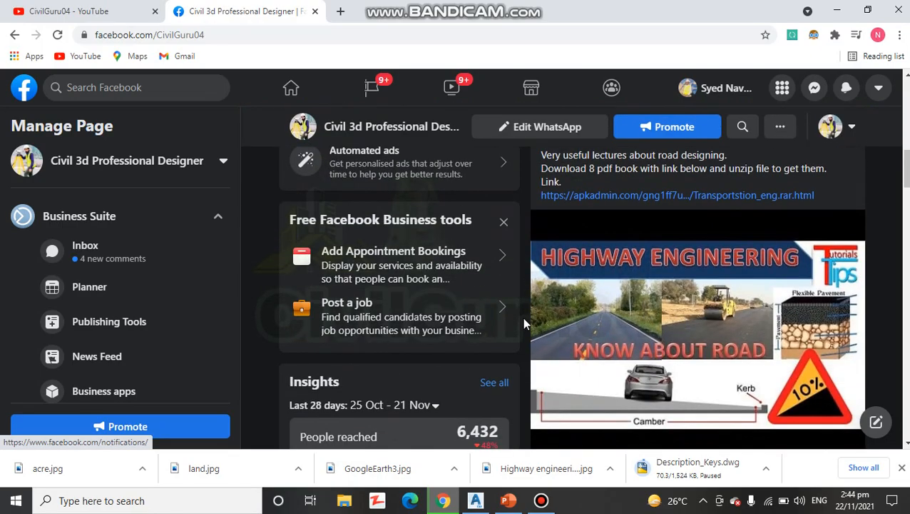
{"action": "scroll", "coordinate": [610, 334], "scroll_direction": "down", "scroll_amount": 1}
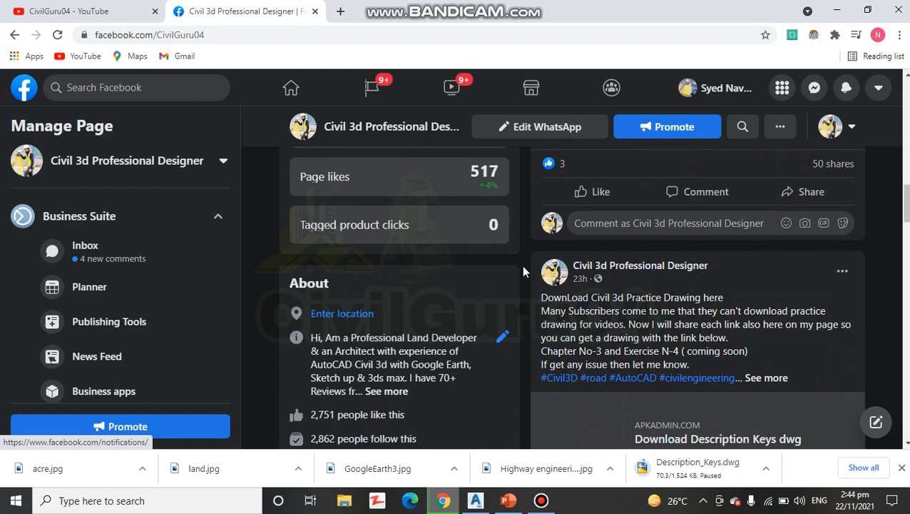
{"action": "scroll", "coordinate": [521, 264], "scroll_direction": "down", "scroll_amount": 1}
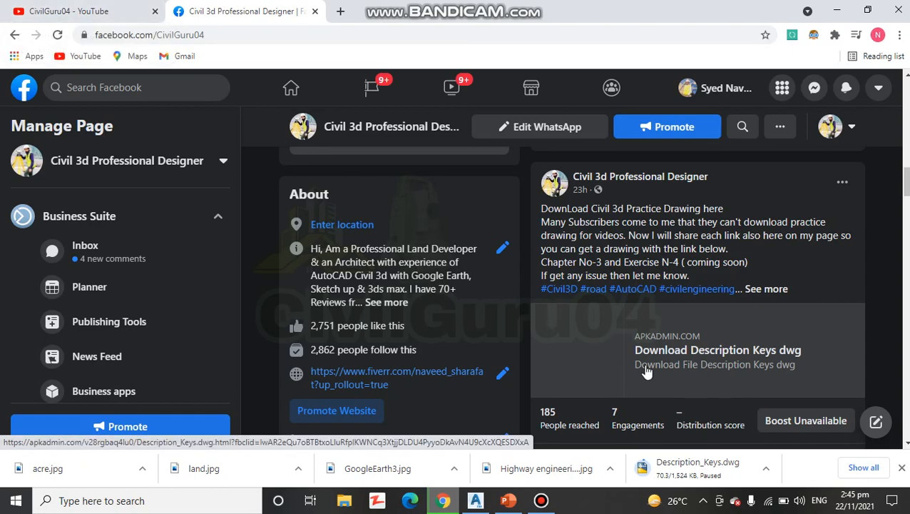
- Return to the CivilGuru04 YouTube channel and look over its home page and channel statistics
{"action": "left_click", "coordinate": [83, 13]}
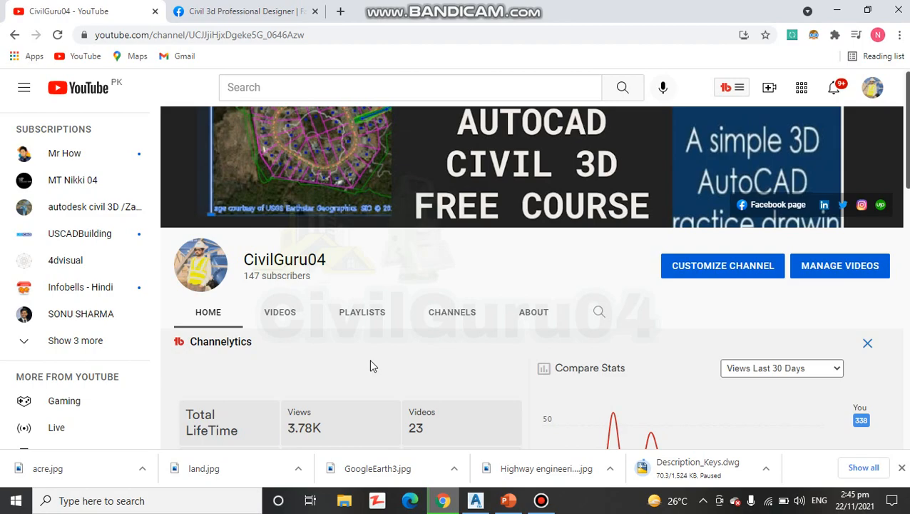
{"action": "scroll", "coordinate": [370, 365], "scroll_direction": "down", "scroll_amount": 4}
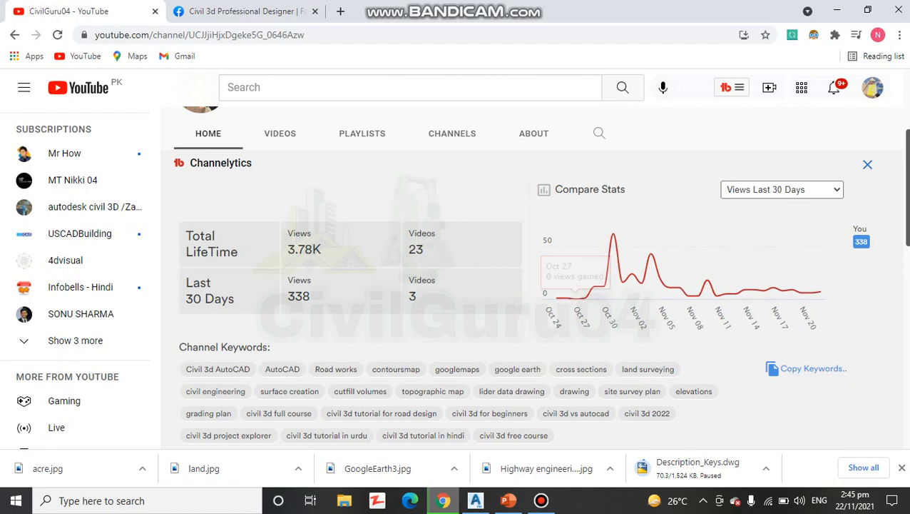
{"action": "key", "text": "alt+Tab"}
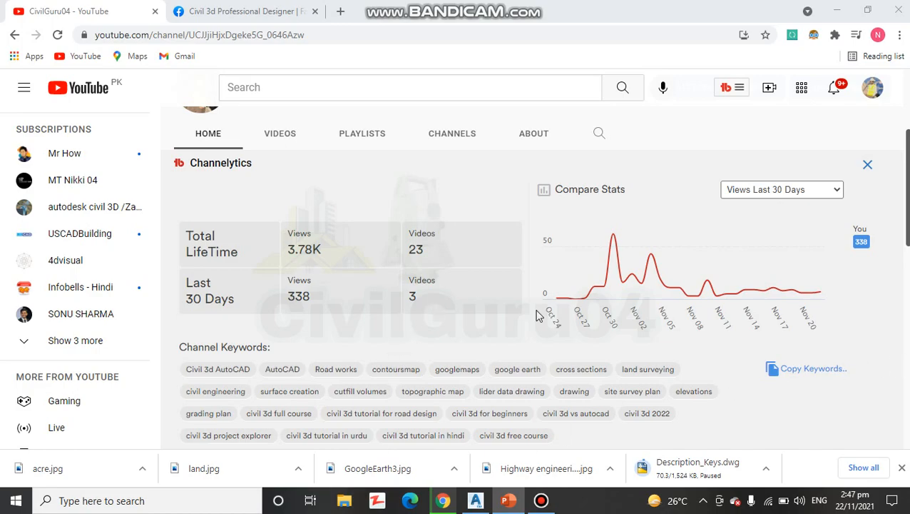
{"action": "scroll", "coordinate": [591, 313], "scroll_direction": "up", "scroll_amount": 3}
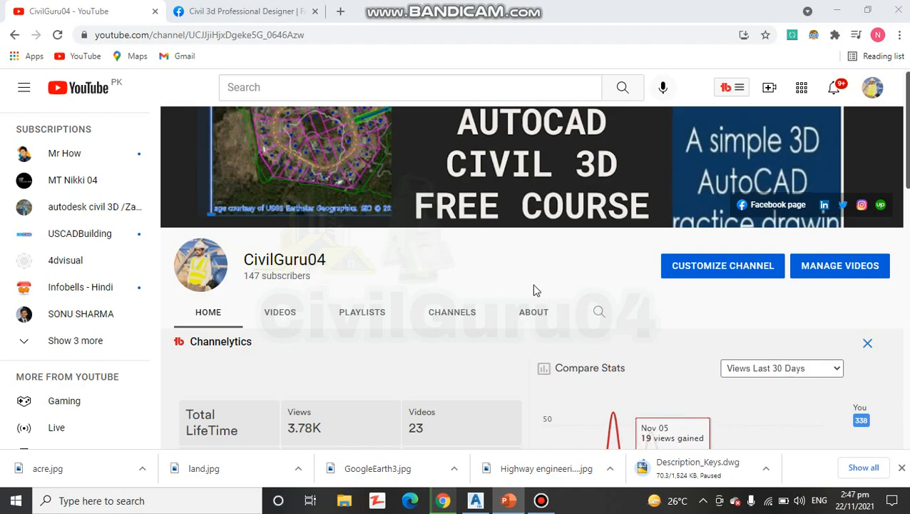
- Switch to Civil 3D, open the recent drawing Description Keys.dwg and dismiss the earlier-version notice
{"action": "left_click", "coordinate": [474, 503]}
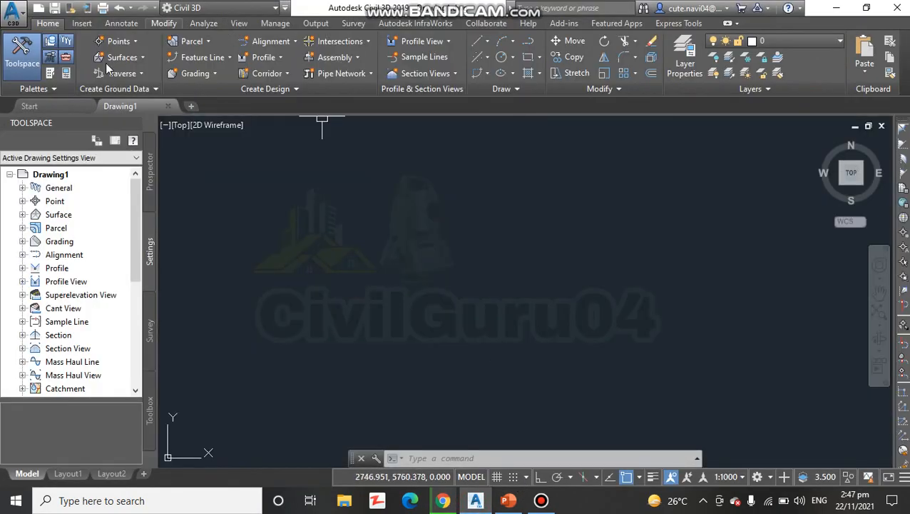
{"action": "left_click", "coordinate": [14, 18]}
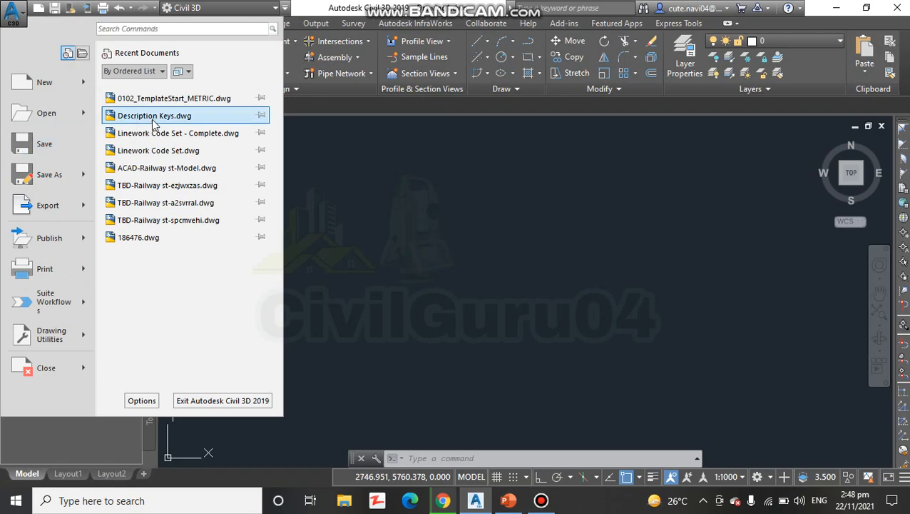
{"action": "left_click", "coordinate": [146, 115]}
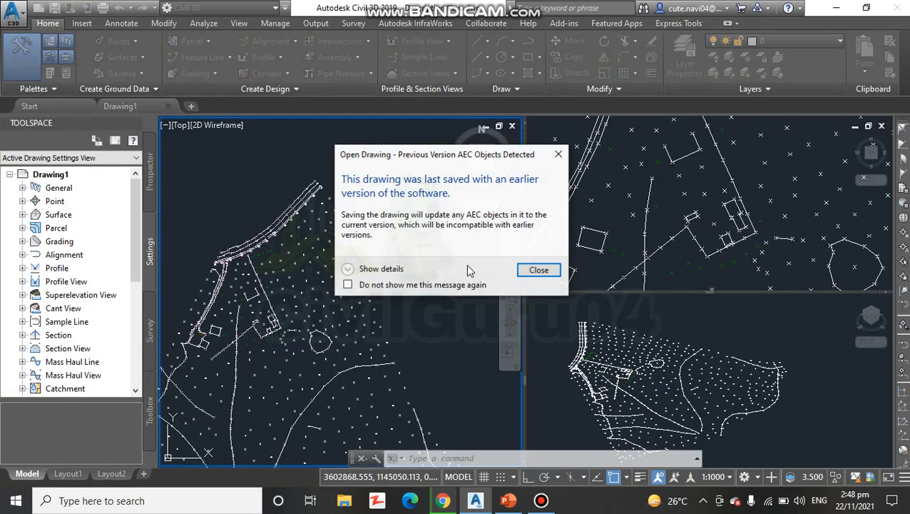
{"action": "left_click", "coordinate": [558, 154]}
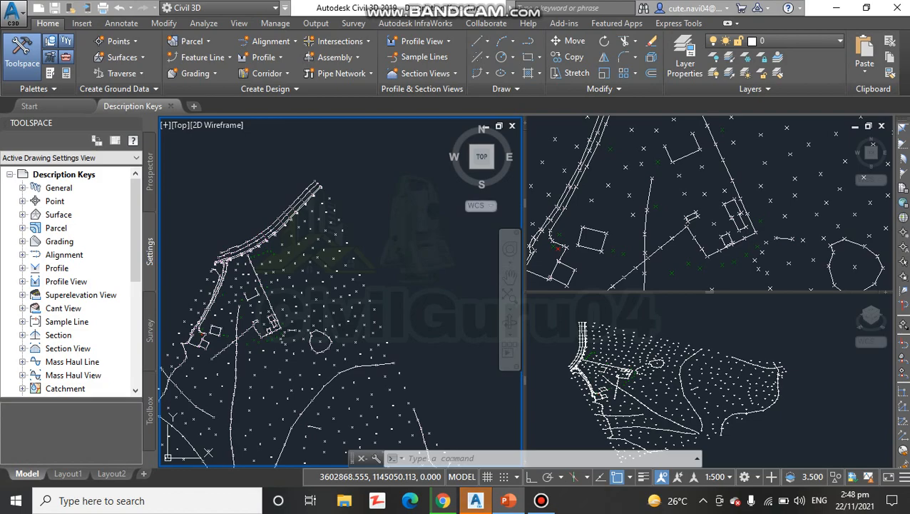
- View the Prospector tree of the drawing, and hide and redisplay the Toolspace
{"action": "left_click", "coordinate": [150, 241]}
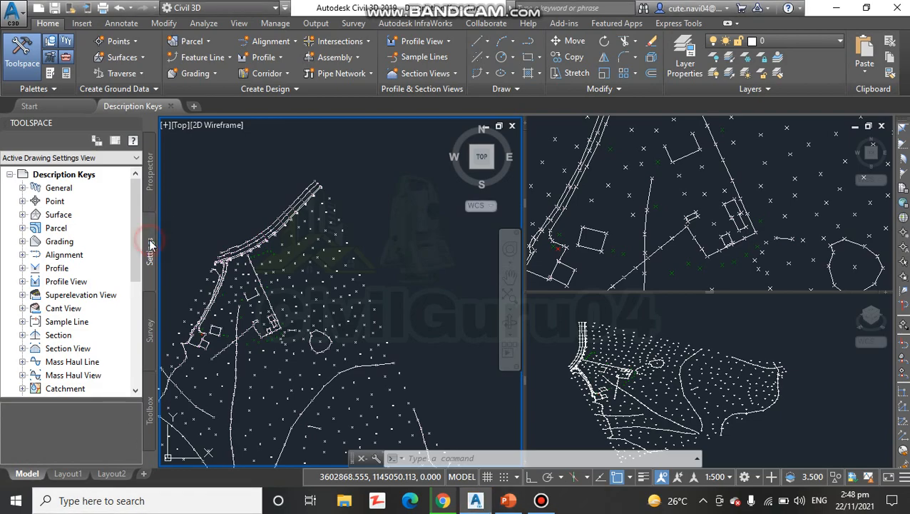
{"action": "left_click", "coordinate": [149, 189]}
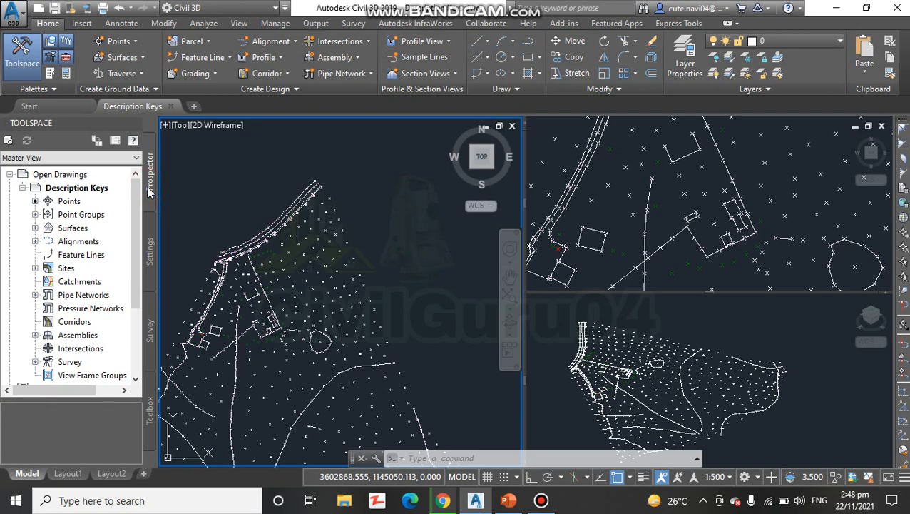
{"action": "left_click", "coordinate": [21, 74]}
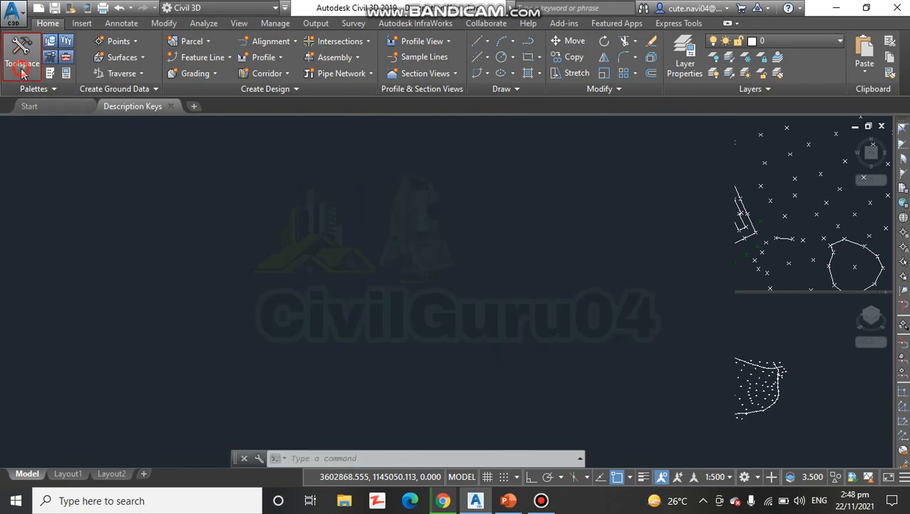
{"action": "left_click", "coordinate": [22, 71]}
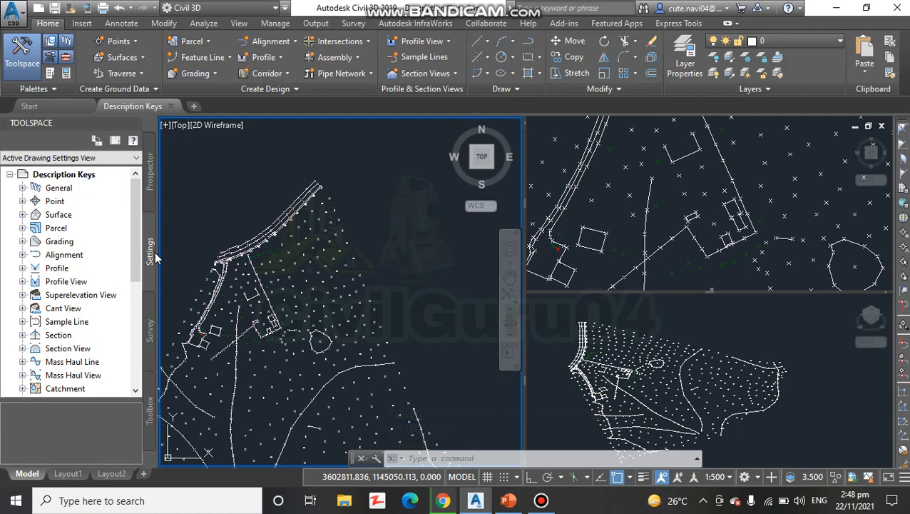
- Open the Essentials description key set, found under the drawing's point settings, for editing its keys
{"action": "left_click", "coordinate": [22, 202]}
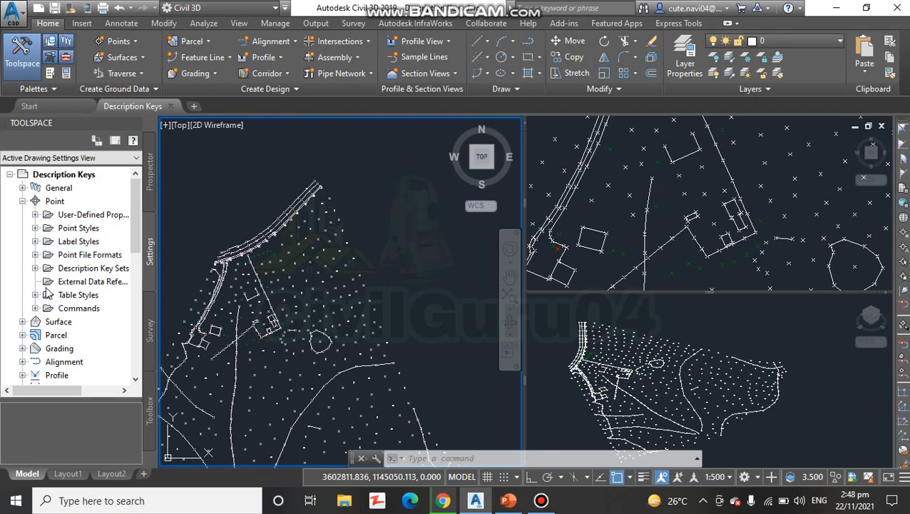
{"action": "left_click", "coordinate": [35, 267]}
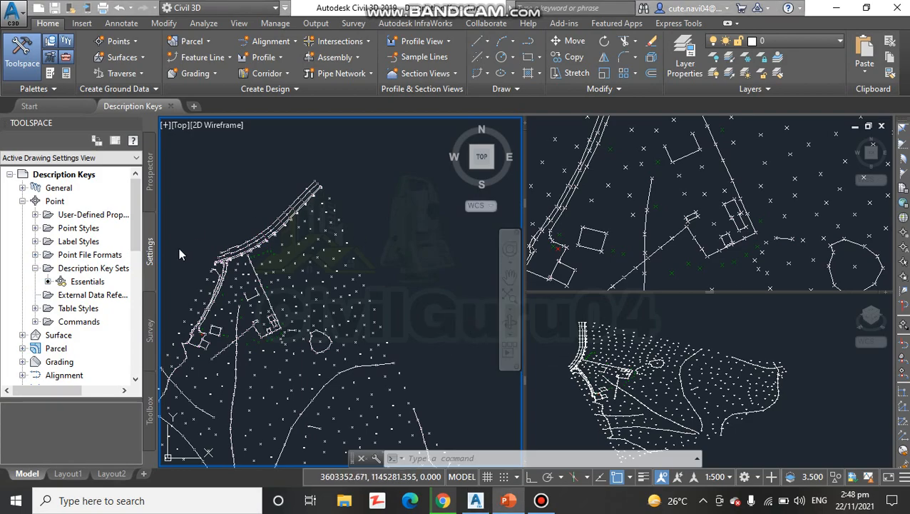
{"action": "left_click", "coordinate": [88, 282]}
{"action": "right_click", "coordinate": [88, 282]}
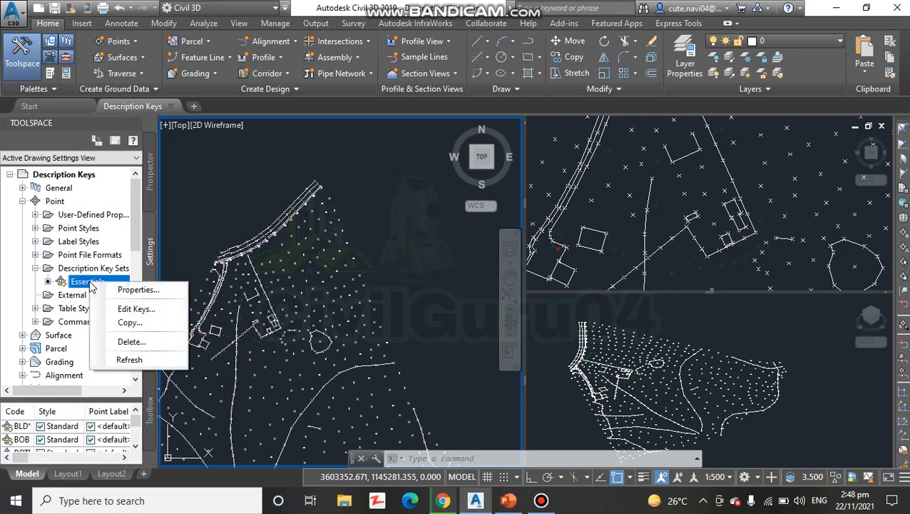
{"action": "left_click", "coordinate": [132, 309]}
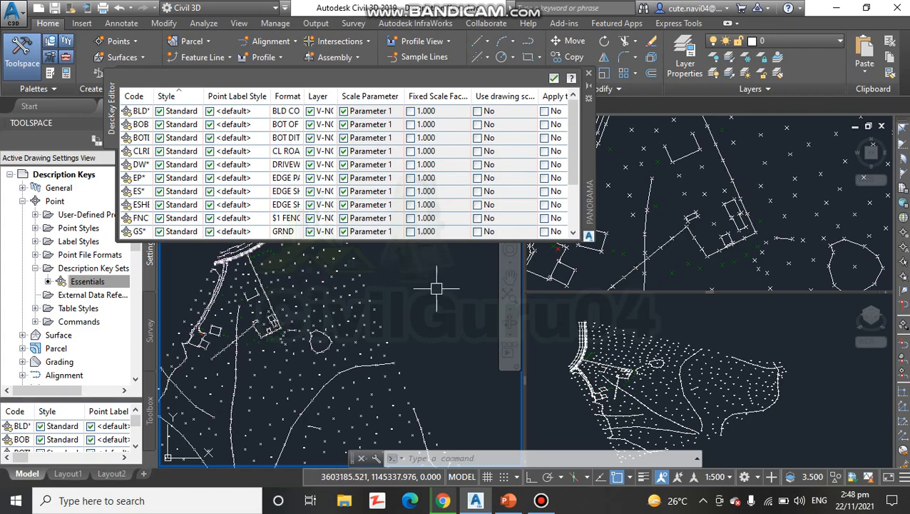
{"action": "left_click", "coordinate": [478, 231]}
{"action": "left_click", "coordinate": [477, 231]}
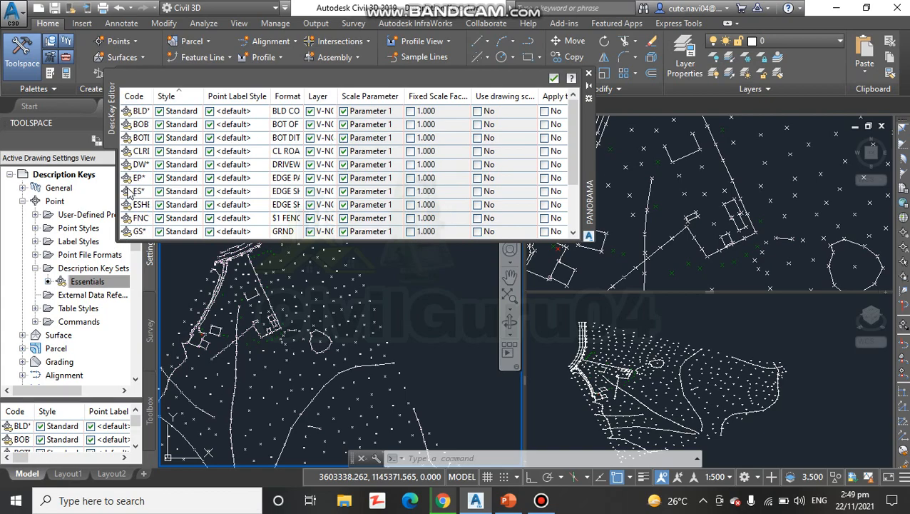
- Set the point style of the TR* description key to Tree and accept the edited key set
{"action": "scroll", "coordinate": [145, 218], "scroll_direction": "down", "scroll_amount": 3}
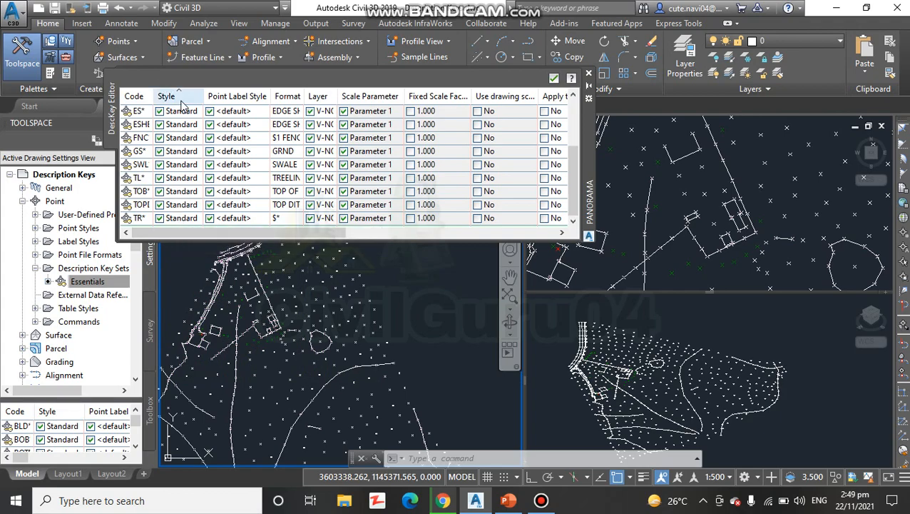
{"action": "left_click", "coordinate": [191, 217]}
{"action": "left_click", "coordinate": [192, 217]}
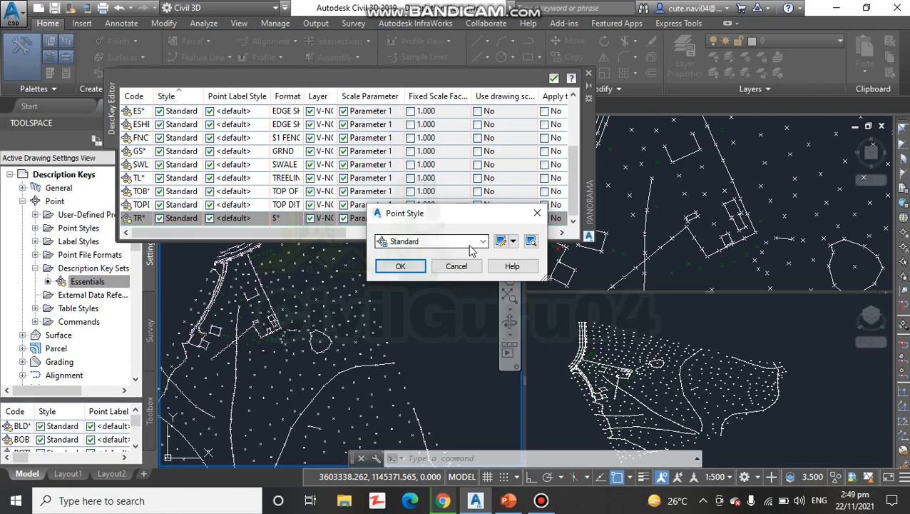
{"action": "left_click", "coordinate": [401, 242]}
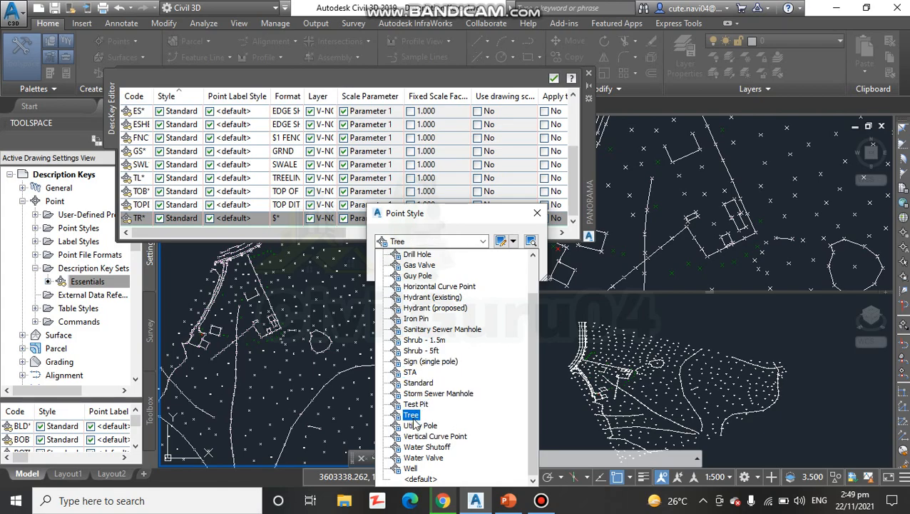
{"action": "left_click", "coordinate": [412, 415]}
{"action": "left_click", "coordinate": [408, 267]}
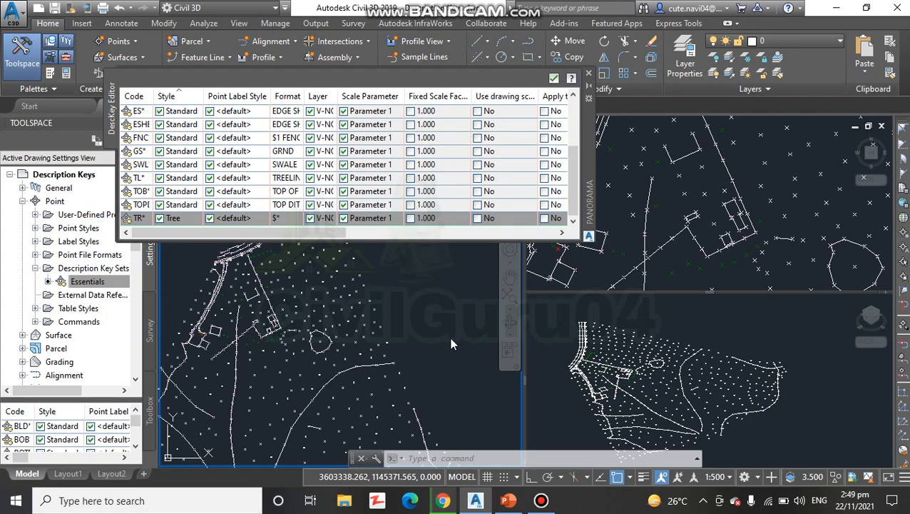
{"action": "left_click", "coordinate": [555, 79]}
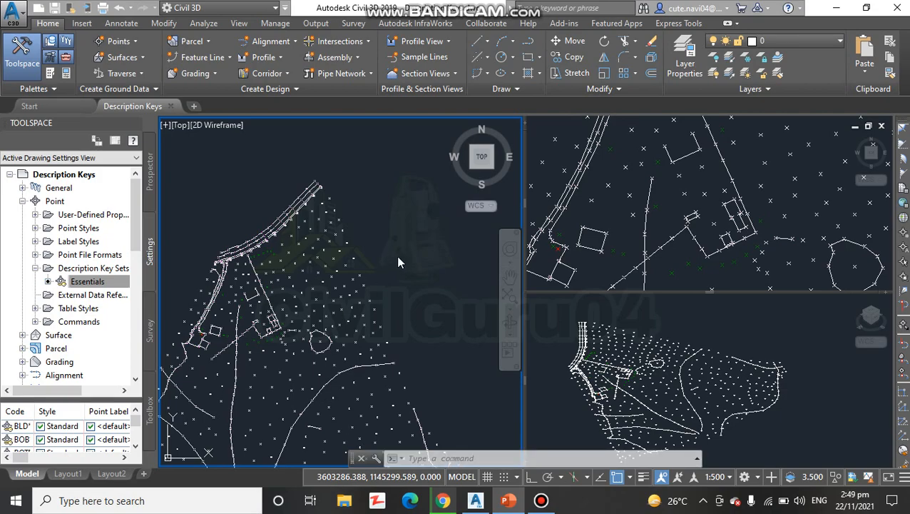
- List all of the drawing's points in Prospector and sort them by raw description in descending order
{"action": "left_click", "coordinate": [150, 178]}
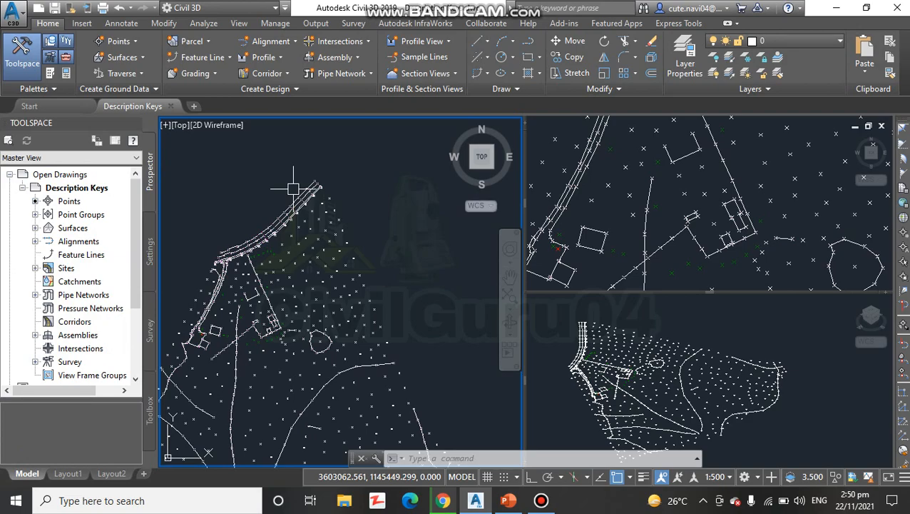
{"action": "left_click", "coordinate": [67, 203]}
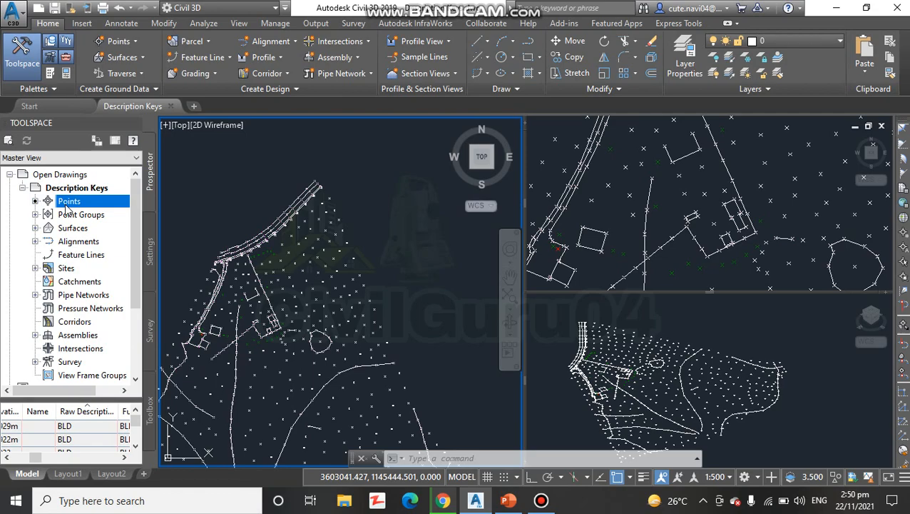
{"action": "left_click", "coordinate": [84, 411]}
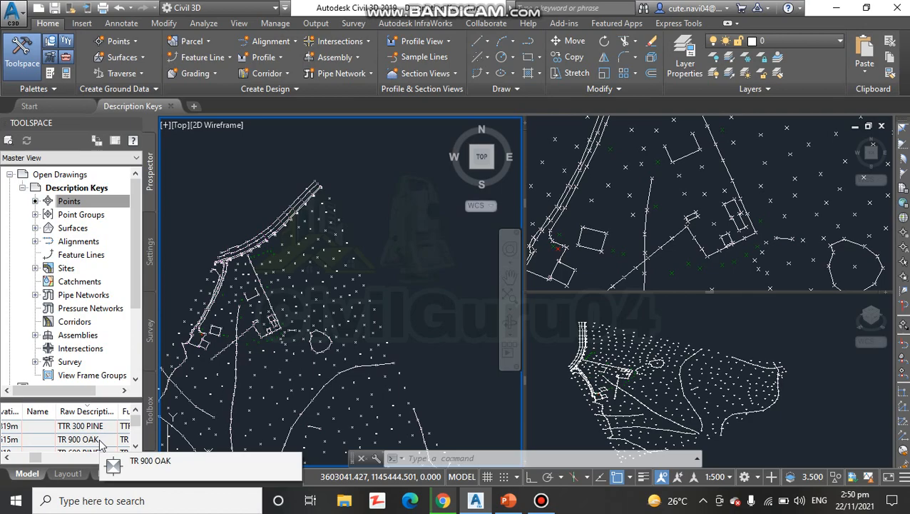
{"action": "scroll", "coordinate": [107, 436], "scroll_direction": "down", "scroll_amount": 1}
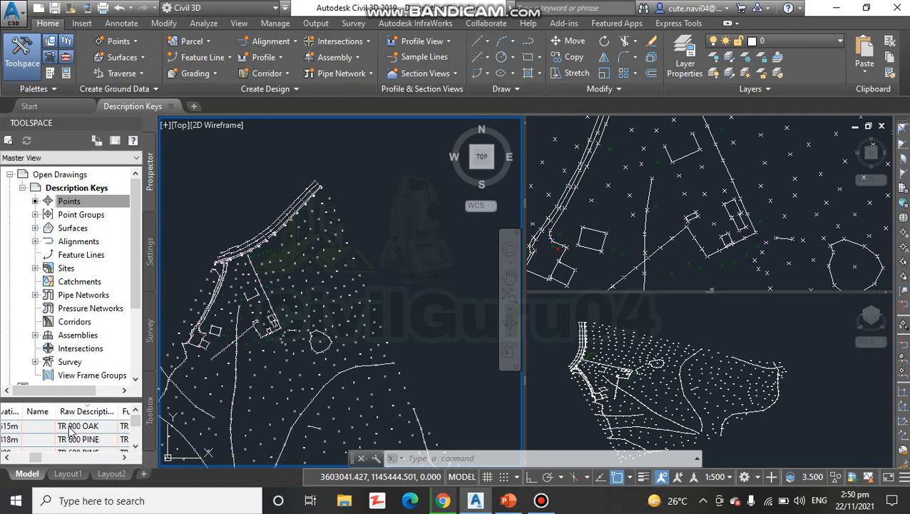
- Apply the description keys to the TR 900 OAK point
{"action": "left_click", "coordinate": [83, 427]}
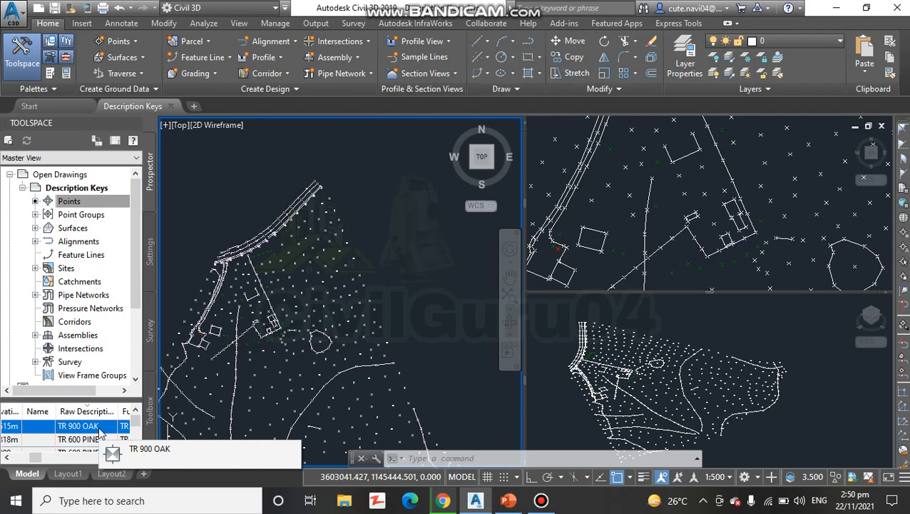
{"action": "right_click", "coordinate": [99, 432]}
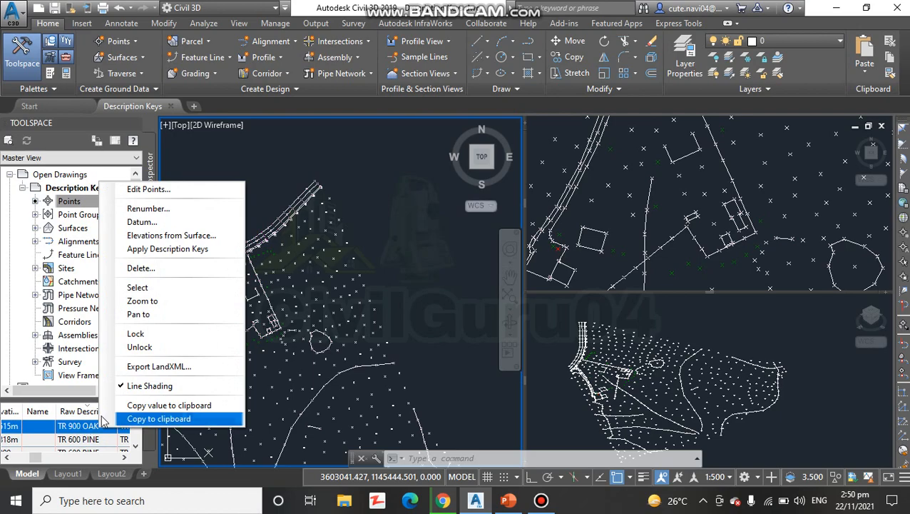
{"action": "left_click", "coordinate": [146, 250]}
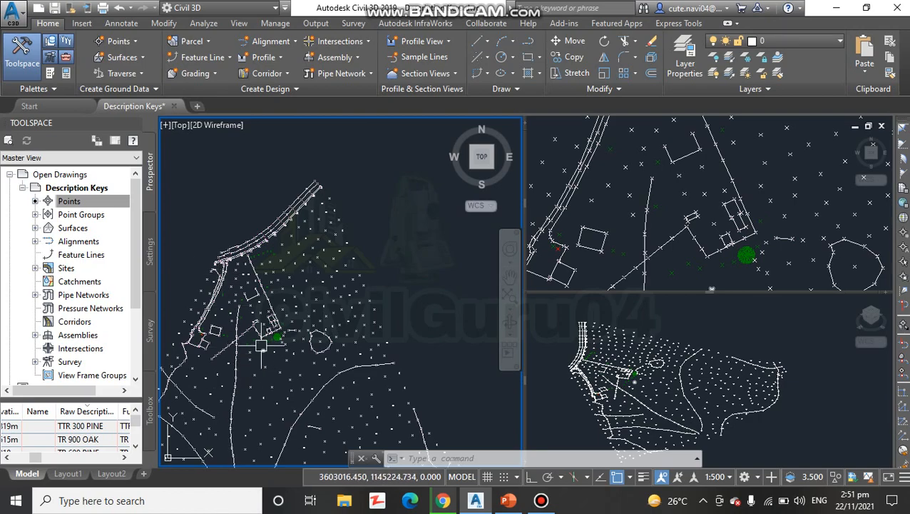
- Reapply the description keys to the TR 900 OAK point
{"action": "scroll", "coordinate": [306, 325], "scroll_direction": "up", "scroll_amount": 5}
{"action": "scroll", "coordinate": [305, 326], "scroll_direction": "up", "scroll_amount": 2}
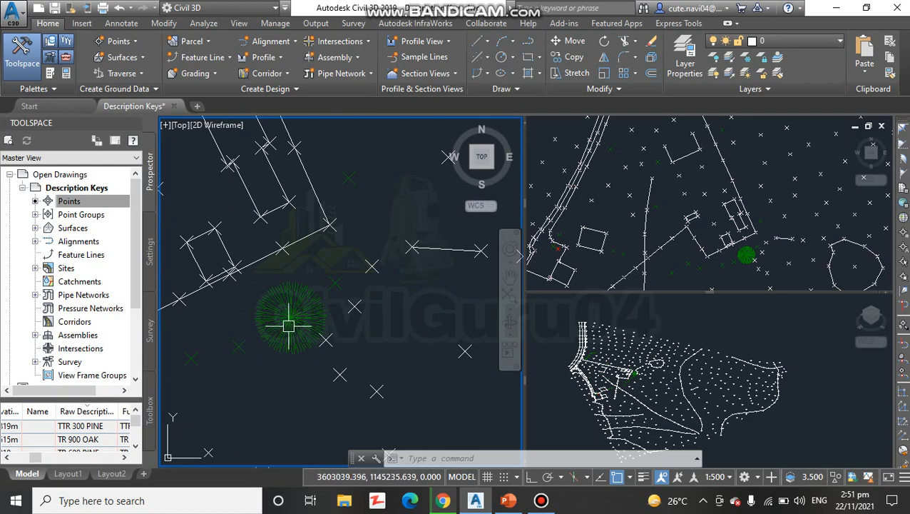
{"action": "scroll", "coordinate": [309, 349], "scroll_direction": "down", "scroll_amount": 3}
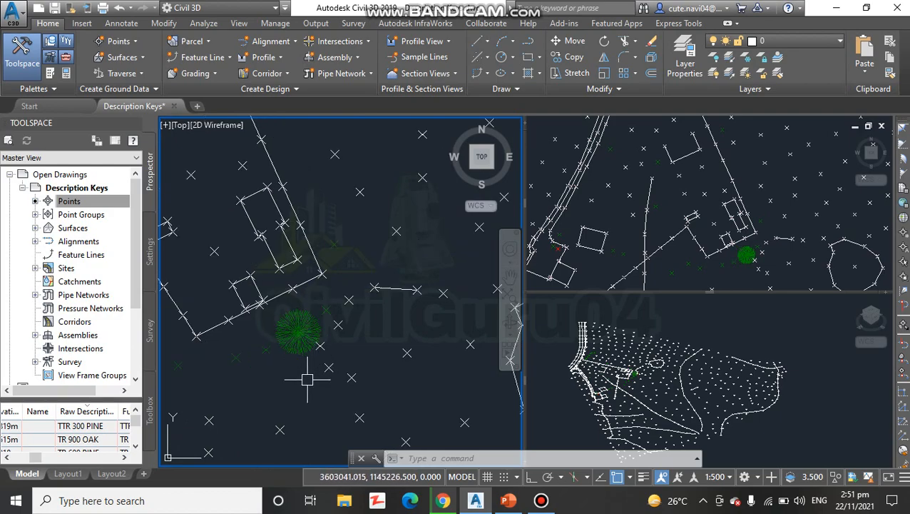
{"action": "scroll", "coordinate": [330, 329], "scroll_direction": "down", "scroll_amount": 1}
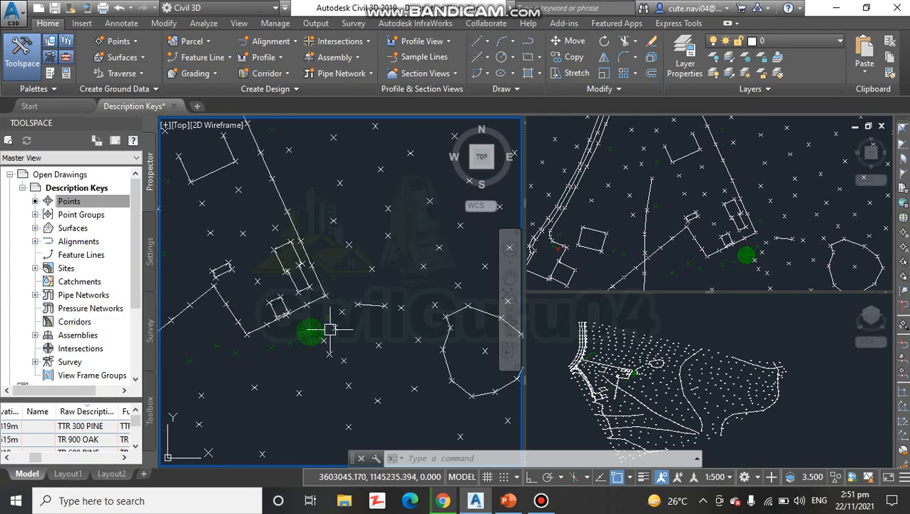
{"action": "mouse_move", "coordinate": [332, 323]}
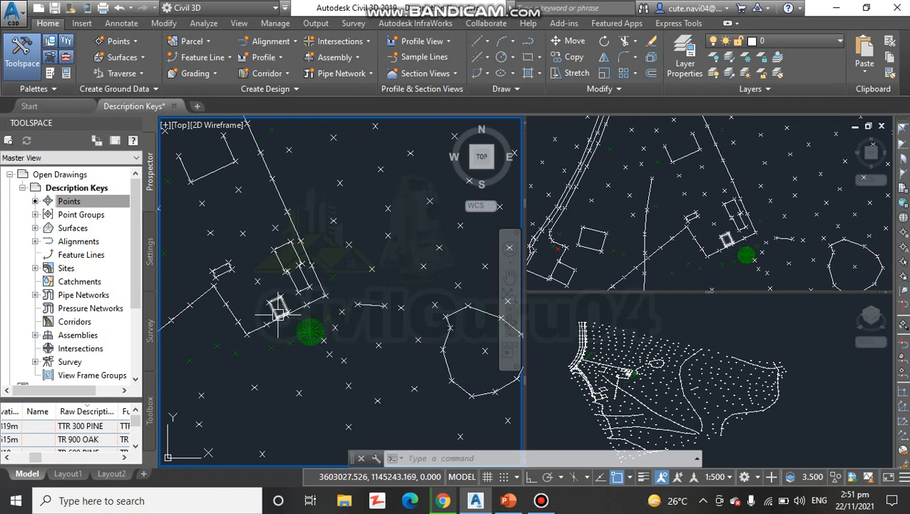
{"action": "left_click", "coordinate": [91, 439]}
{"action": "right_click", "coordinate": [92, 438]}
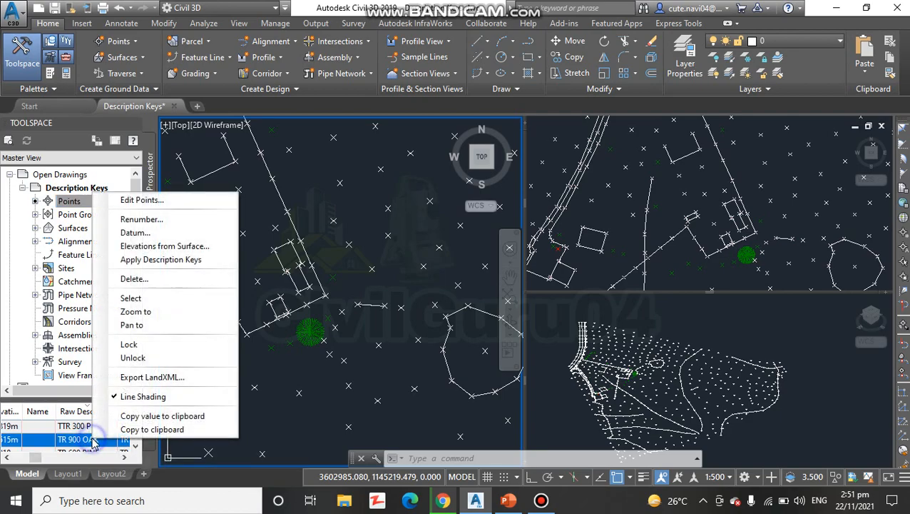
{"action": "left_click", "coordinate": [155, 261]}
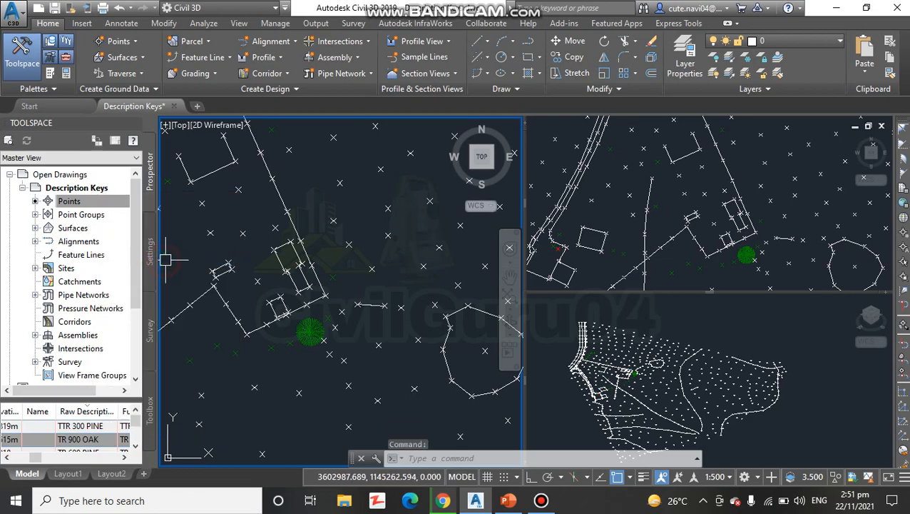
- Apply the description keys to the first TR 600 PINE point, listed directly below TR 900 OAK
{"action": "scroll", "coordinate": [326, 330], "scroll_direction": "down", "scroll_amount": 3}
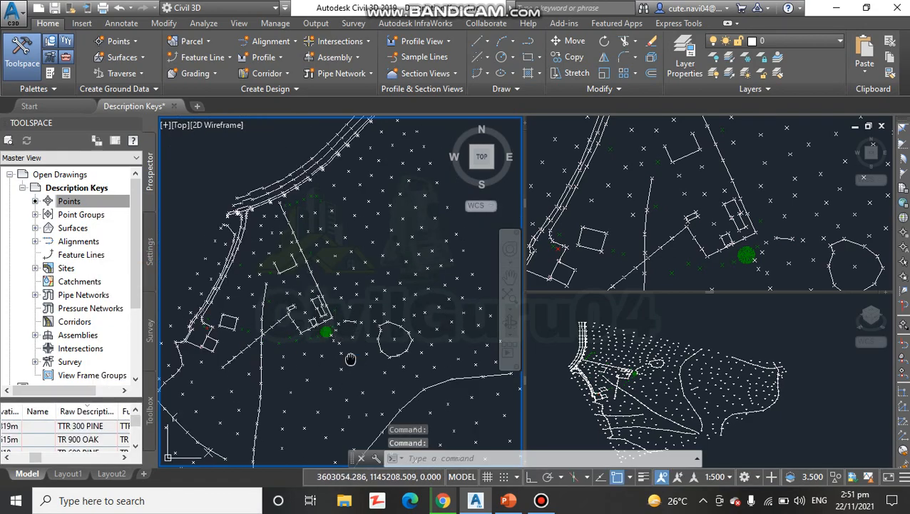
{"action": "middle_click_drag", "start_coordinate": [350, 359], "coordinate": [381, 310]}
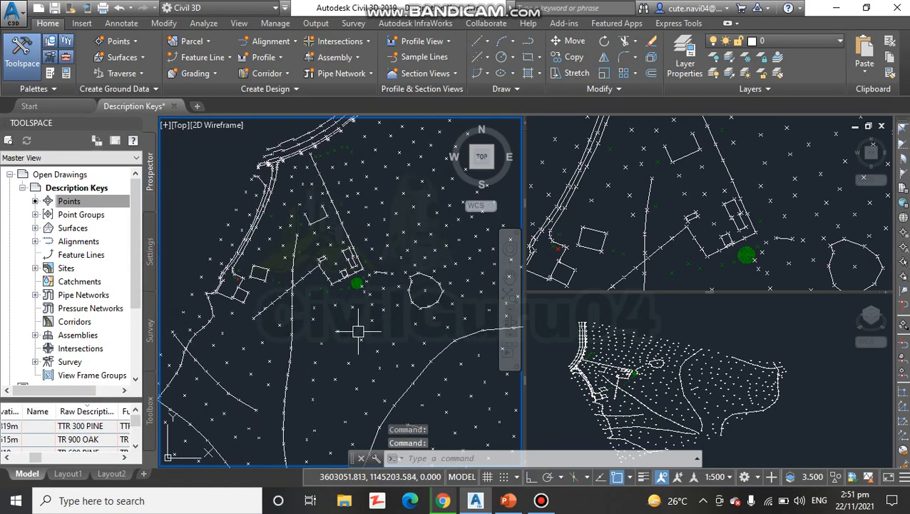
{"action": "scroll", "coordinate": [89, 439], "scroll_direction": "down", "scroll_amount": 1}
{"action": "left_click", "coordinate": [89, 439]}
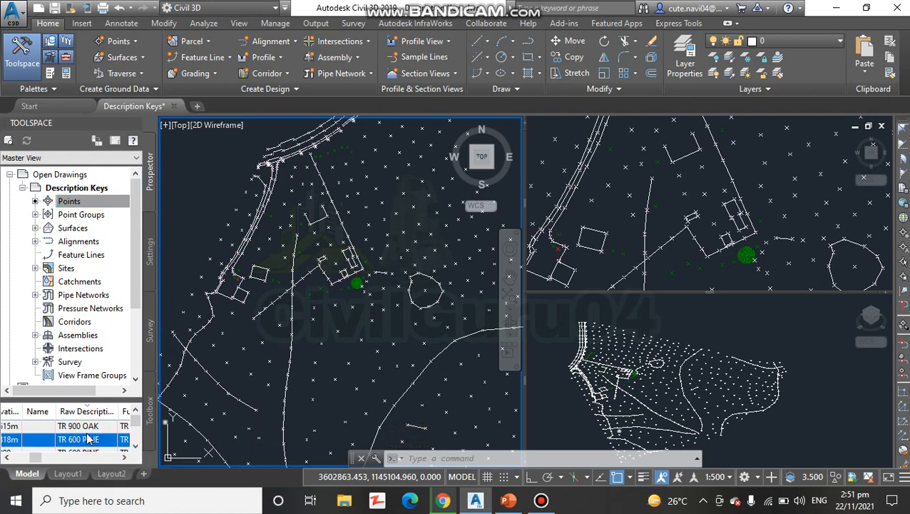
{"action": "right_click", "coordinate": [89, 439]}
{"action": "left_click", "coordinate": [171, 255]}
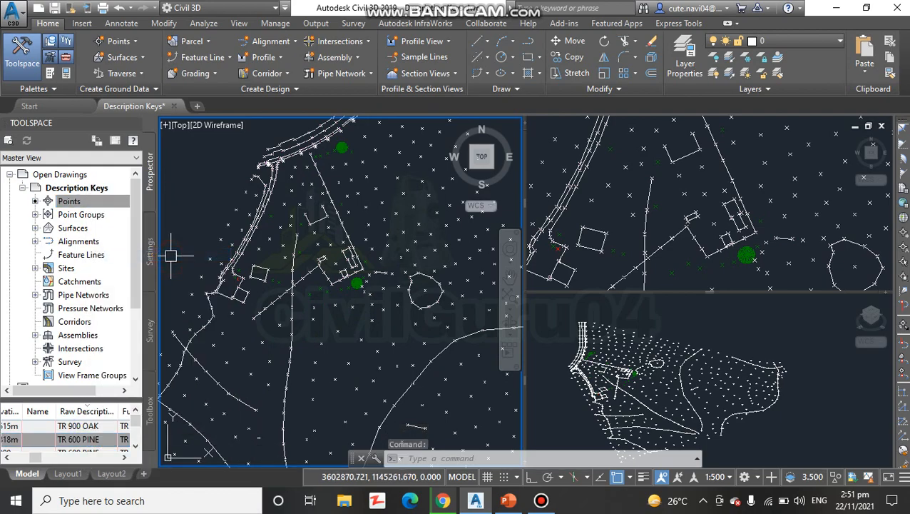
{"action": "right_click", "coordinate": [82, 438]}
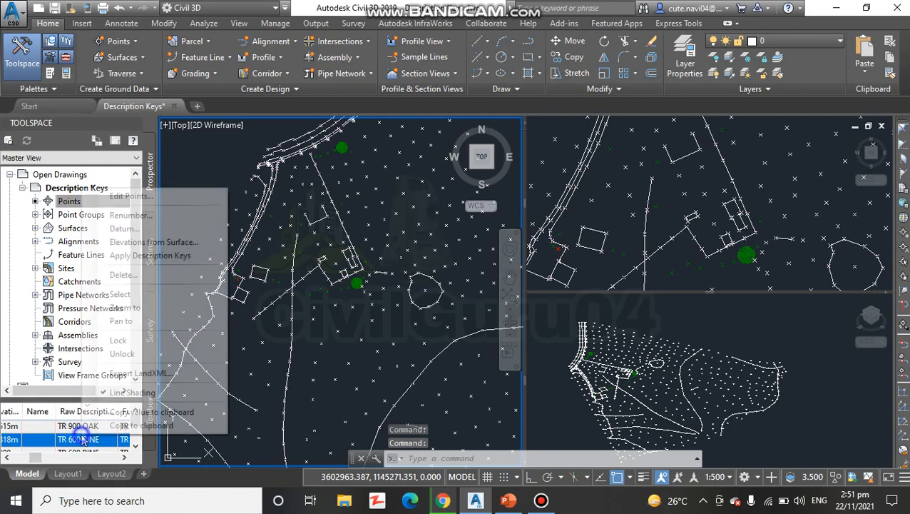
{"action": "left_click", "coordinate": [138, 257]}
- Apply the description keys to the second TR 600 PINE point in the list and check its tree symbol in the drawing
{"action": "scroll", "coordinate": [378, 314], "scroll_direction": "down", "scroll_amount": 3}
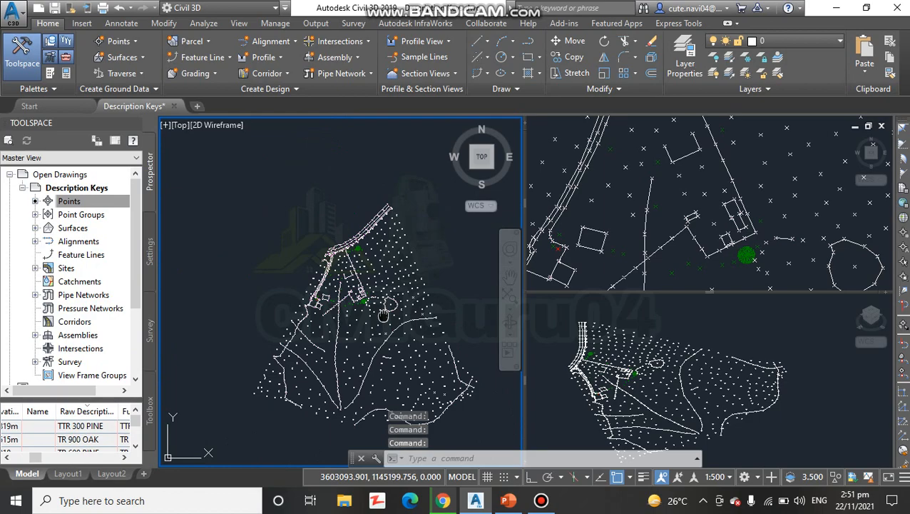
{"action": "scroll", "coordinate": [399, 321], "scroll_direction": "up", "scroll_amount": 5}
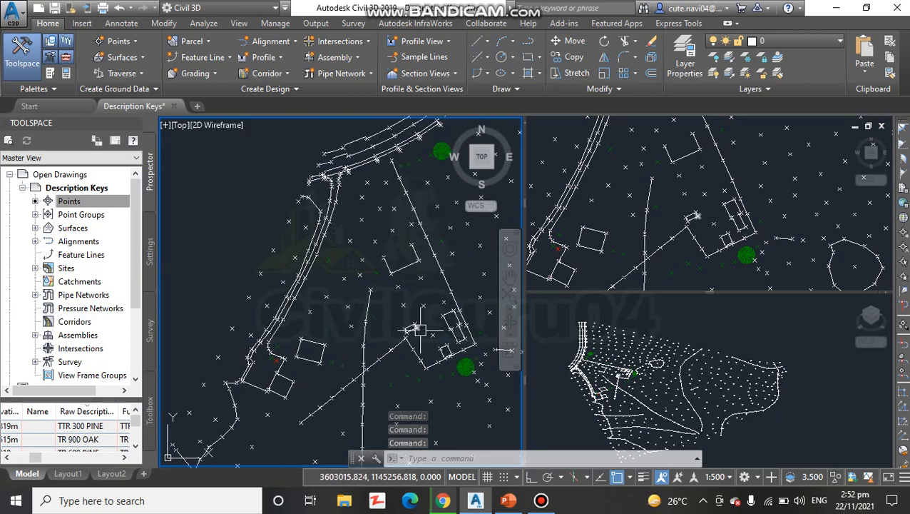
{"action": "scroll", "coordinate": [92, 441], "scroll_direction": "down", "scroll_amount": 1}
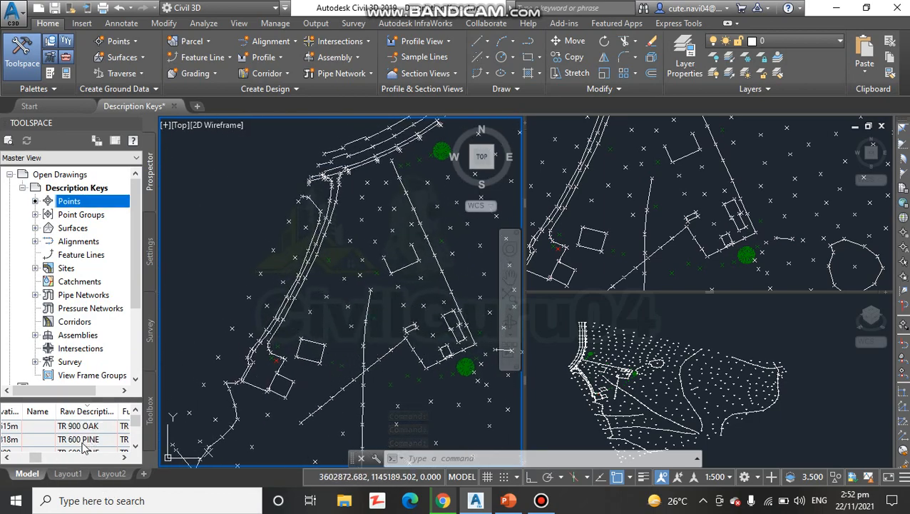
{"action": "scroll", "coordinate": [84, 443], "scroll_direction": "down", "scroll_amount": 1}
{"action": "right_click", "coordinate": [84, 439]}
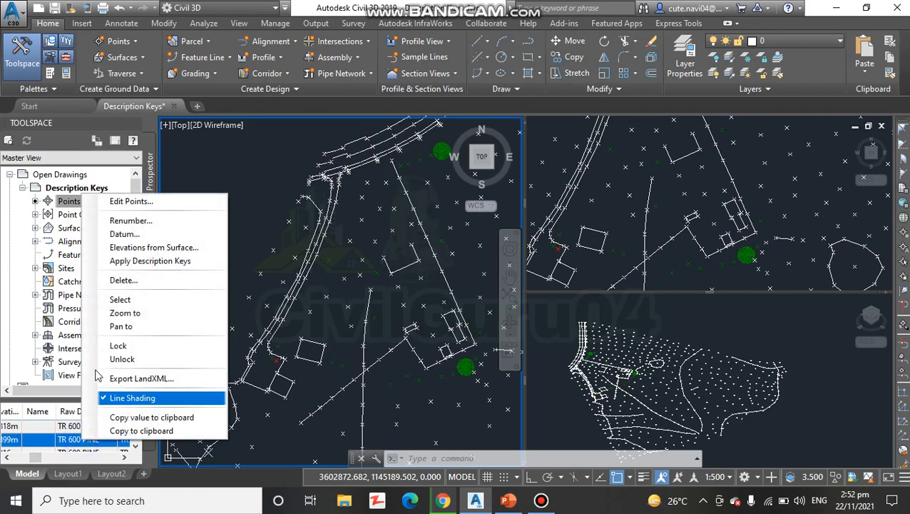
{"action": "left_click", "coordinate": [154, 261]}
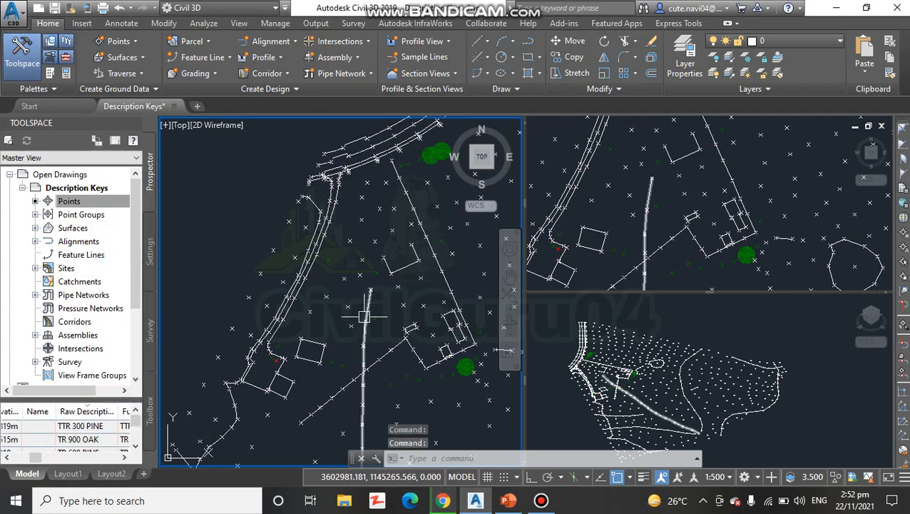
{"action": "scroll", "coordinate": [364, 316], "scroll_direction": "up", "scroll_amount": 8}
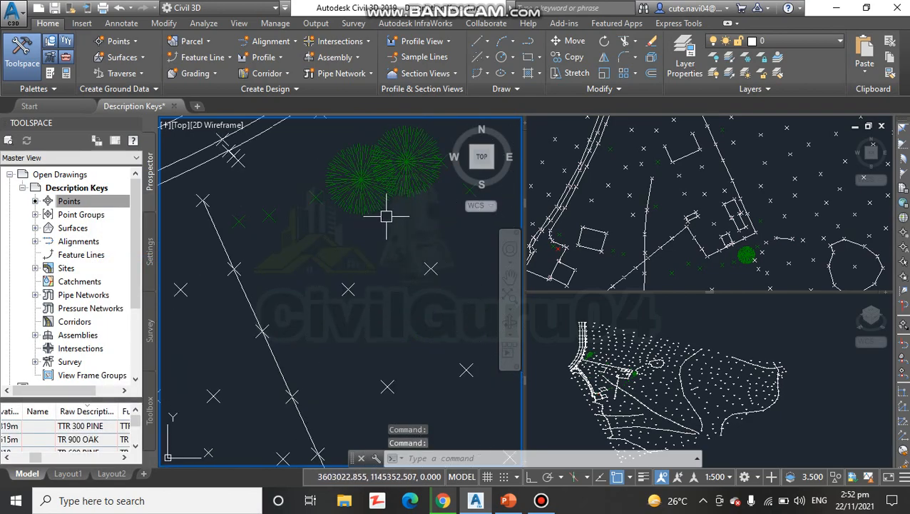
{"action": "scroll", "coordinate": [386, 216], "scroll_direction": "down", "scroll_amount": 5}
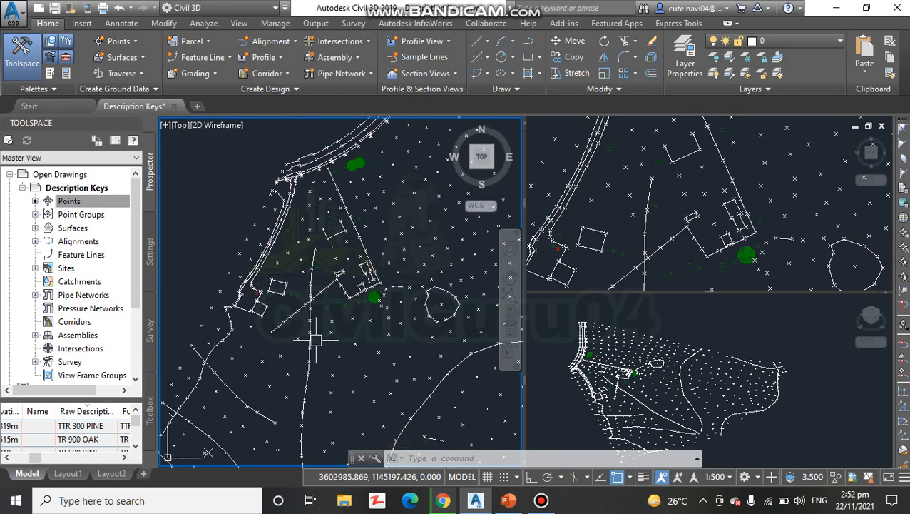
{"action": "scroll", "coordinate": [367, 351], "scroll_direction": "down", "scroll_amount": 3}
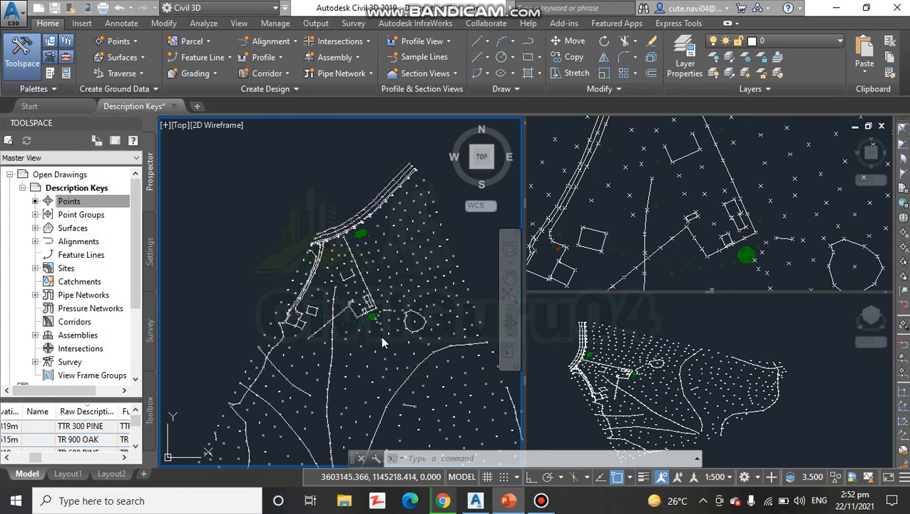
- Switch to Chrome and look over the Civil 3d Professional Designer Facebook page and the CivilGuru04 YouTube channel
{"action": "left_click", "coordinate": [835, 12]}
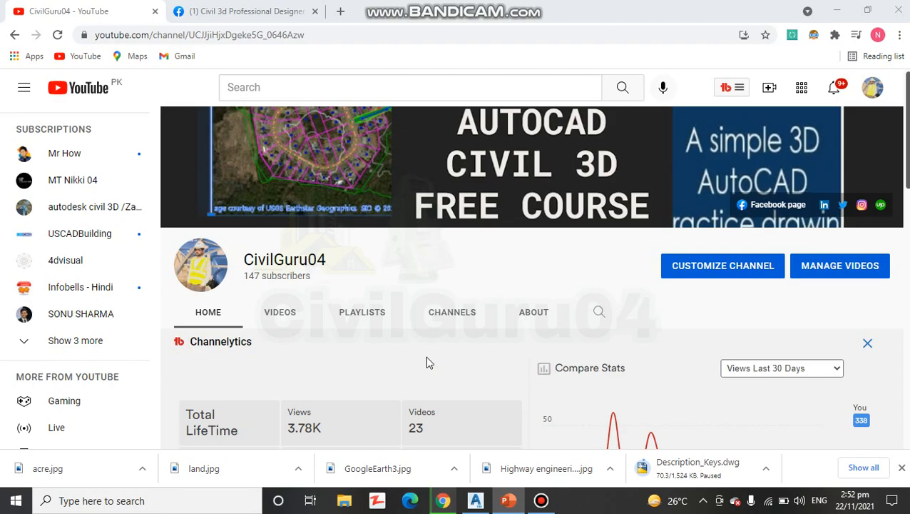
{"action": "left_click", "coordinate": [286, 10]}
{"action": "scroll", "coordinate": [595, 298], "scroll_direction": "down", "scroll_amount": 5}
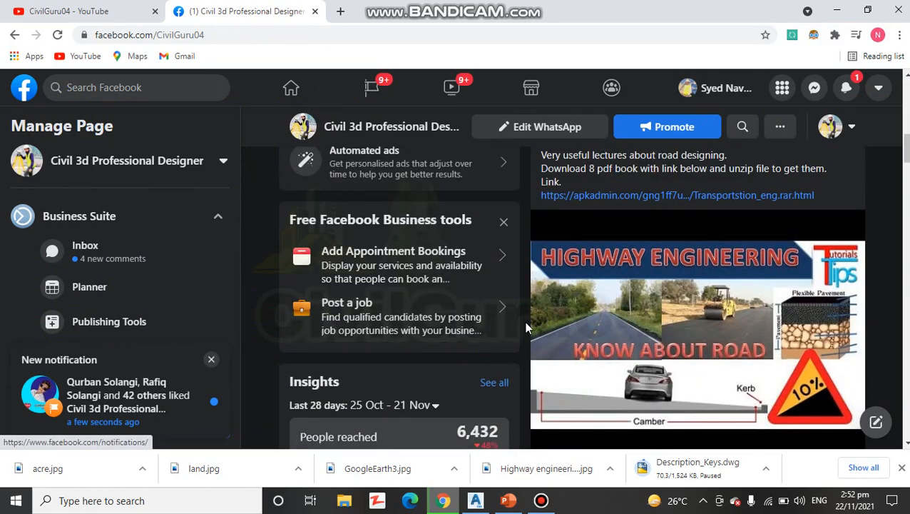
{"action": "scroll", "coordinate": [524, 325], "scroll_direction": "up", "scroll_amount": 8}
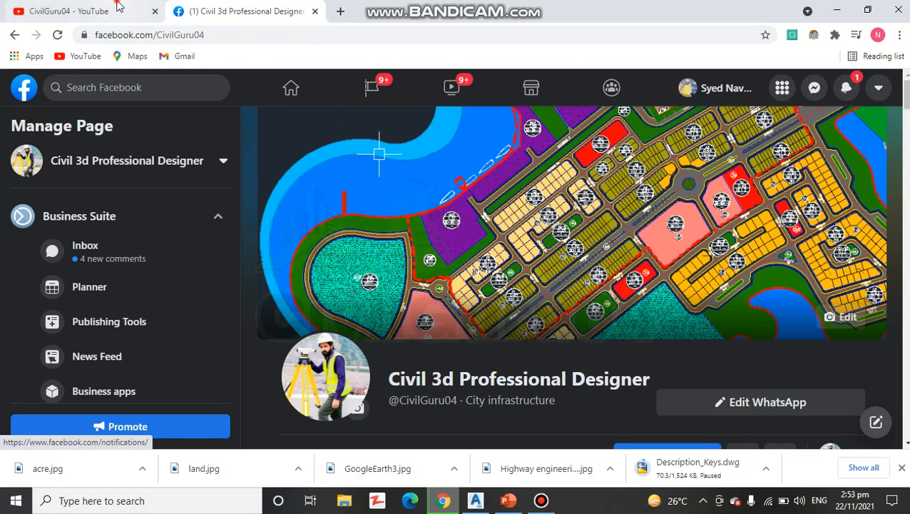
{"action": "left_click", "coordinate": [72, 11]}
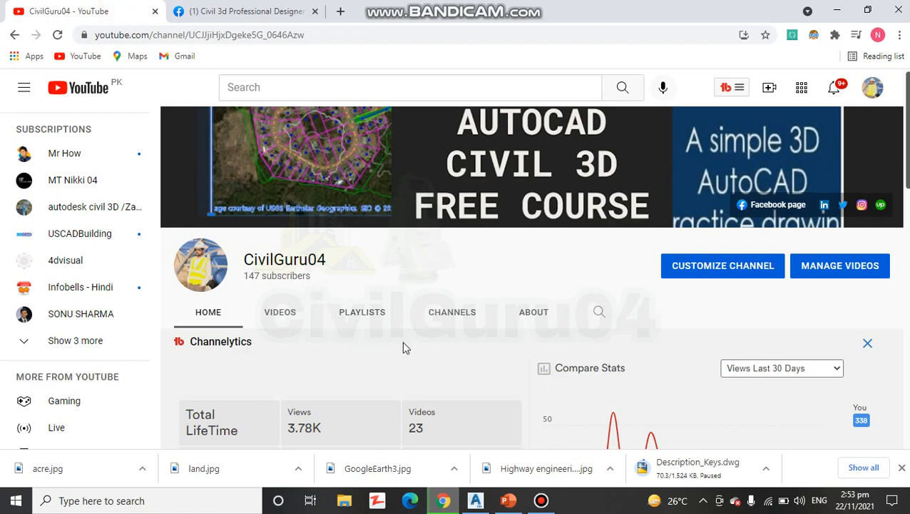